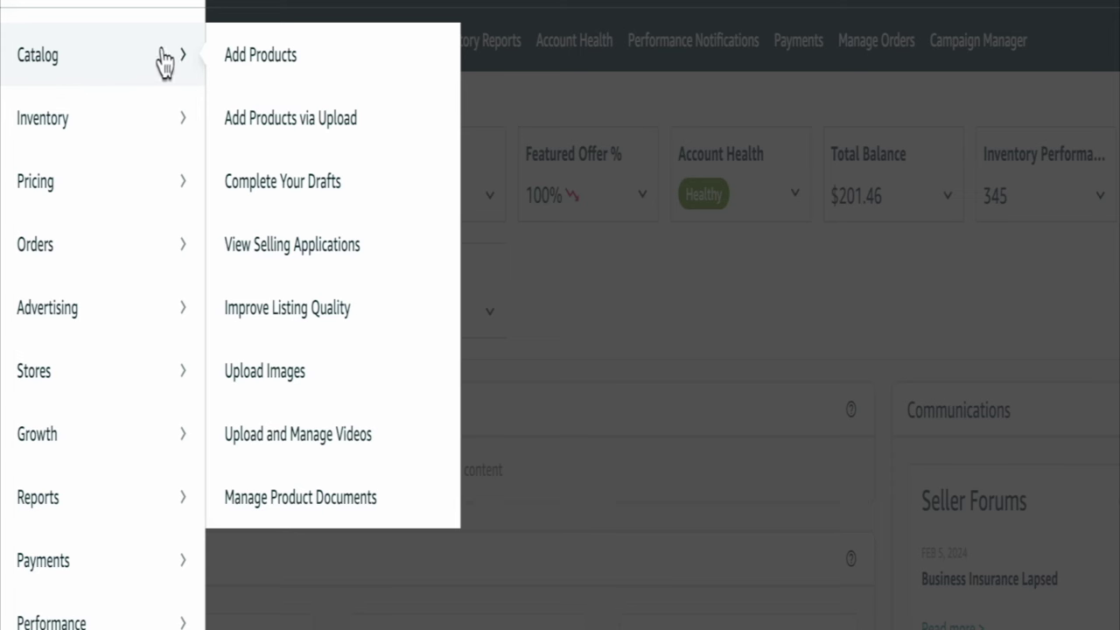
Step: Search the Add Products catalog for 'spatula'
click(249, 70)
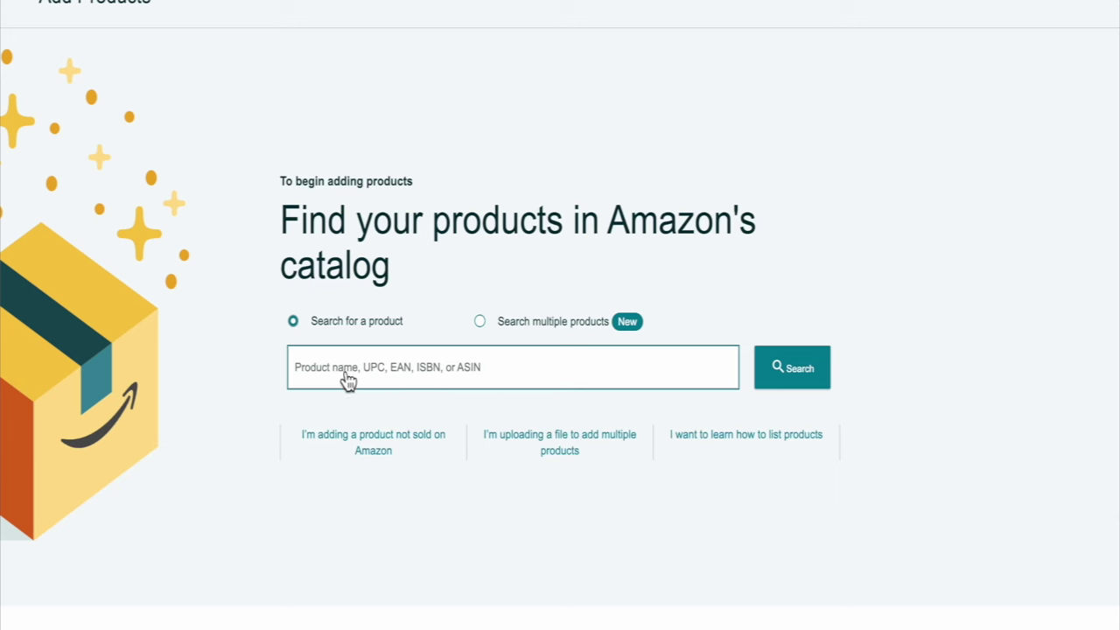
click(386, 378)
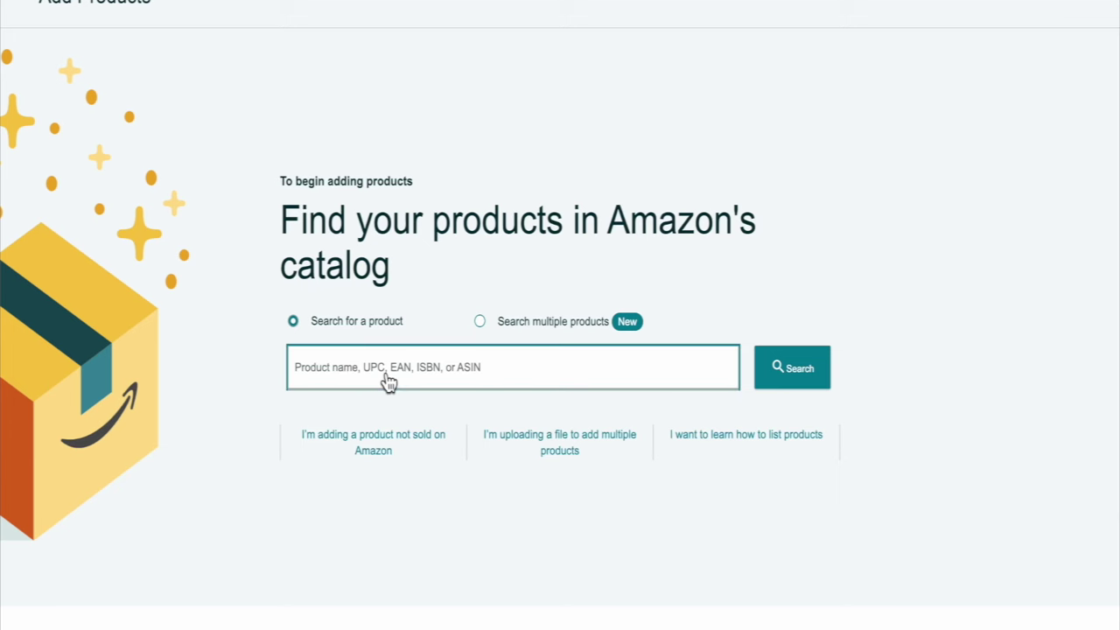
text(spatu)
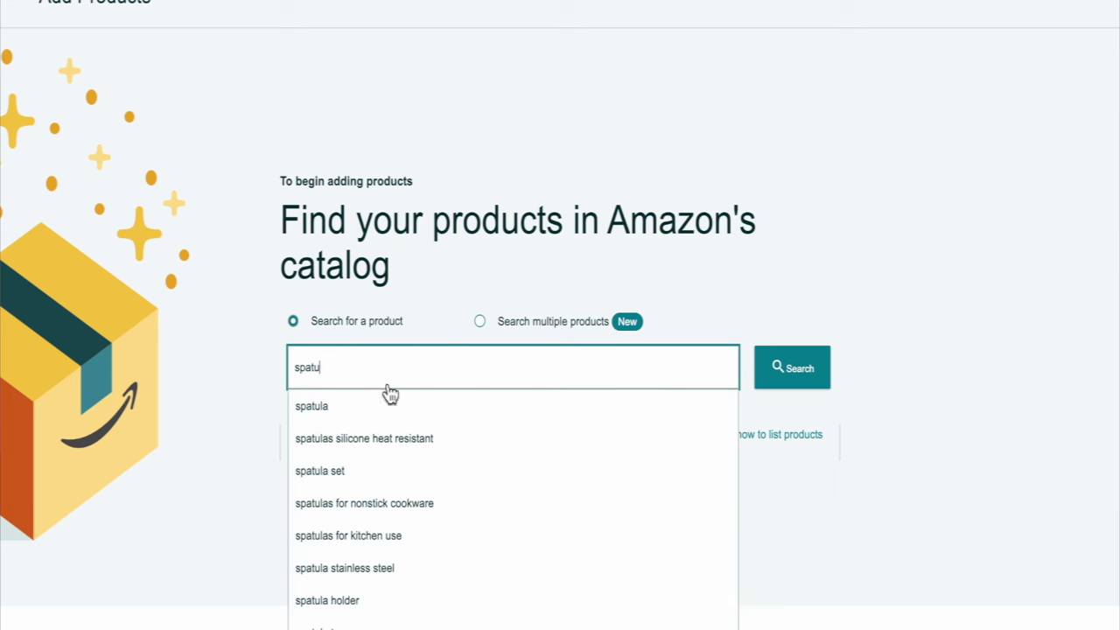
click(349, 413)
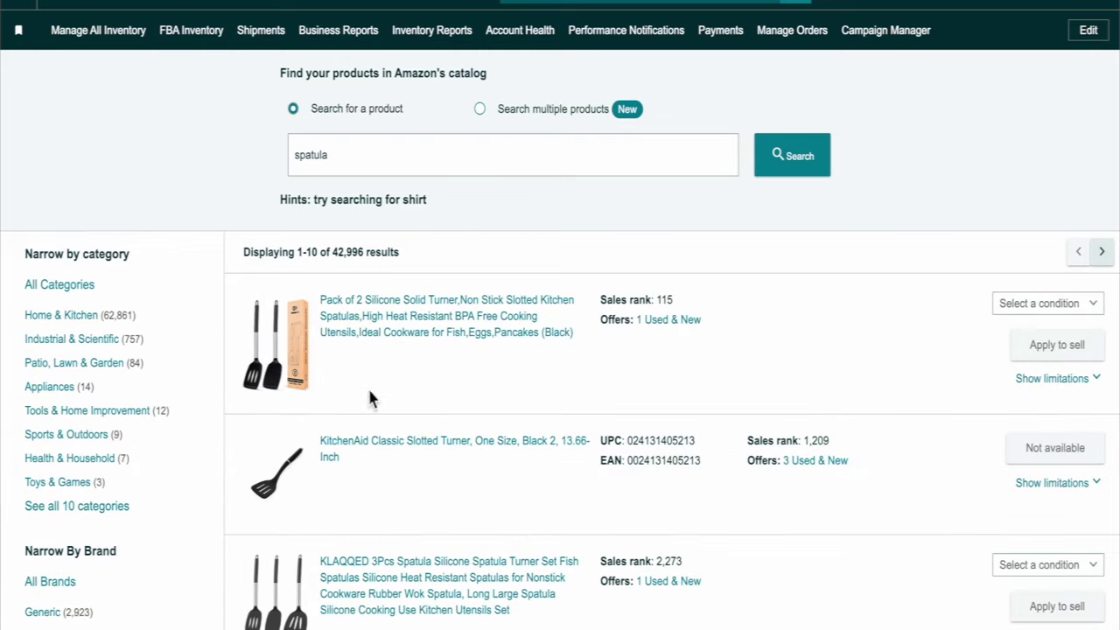
Step: Scroll through the 42,996 'spatula' catalog search results
scroll(531, 392, down, 1)
scroll(532, 394, down, 5)
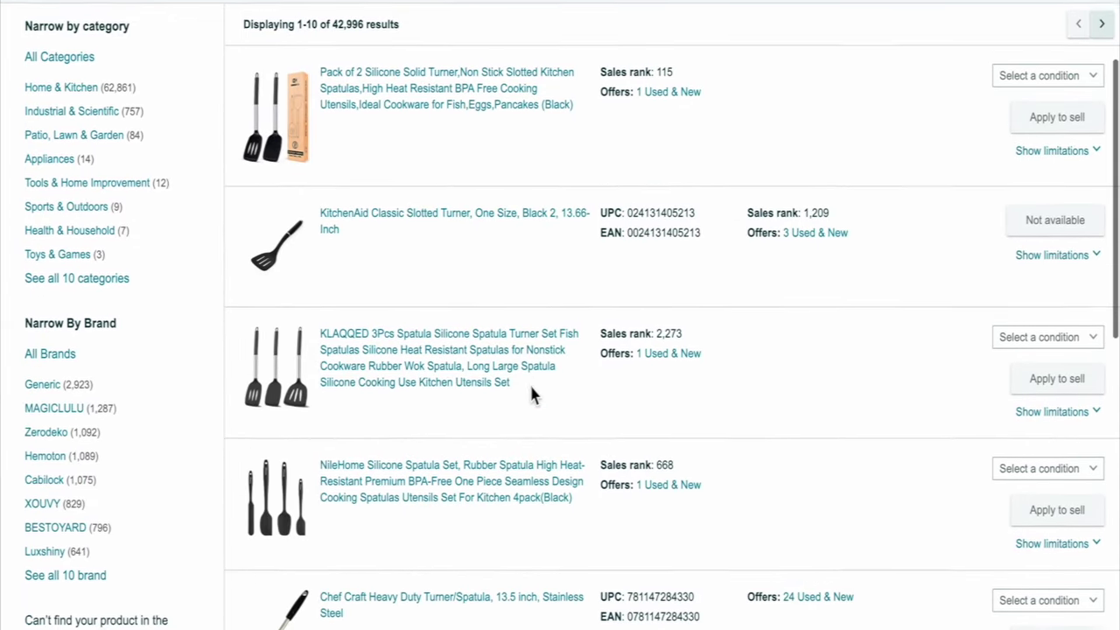
scroll(531, 394, down, 3)
scroll(531, 394, up, 2)
scroll(531, 394, up, 2)
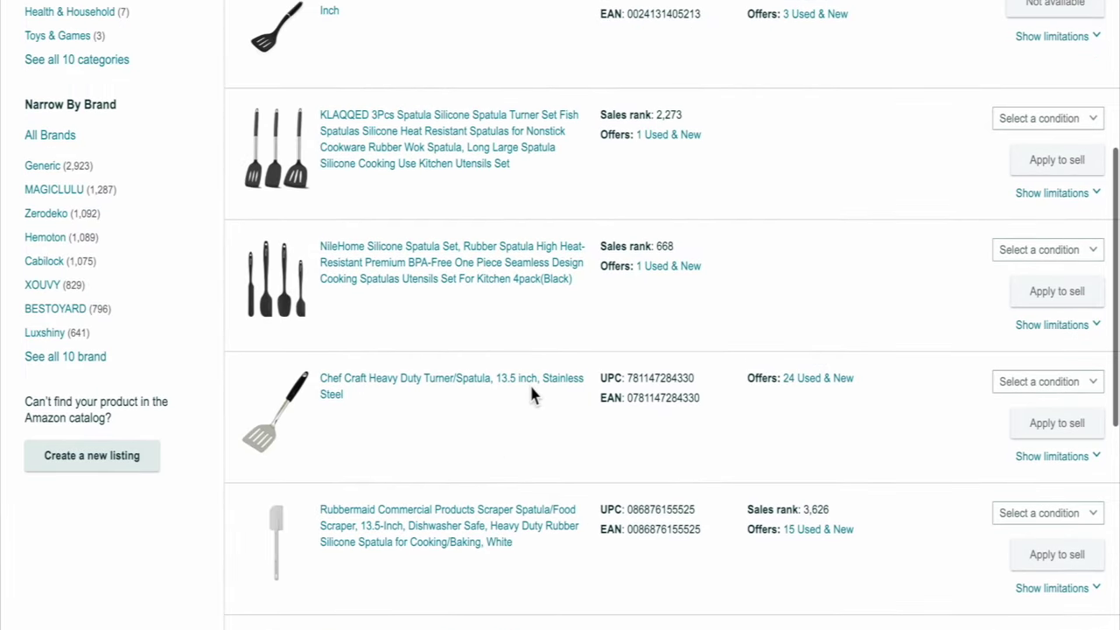
scroll(531, 394, down, 2)
scroll(531, 394, down, 3)
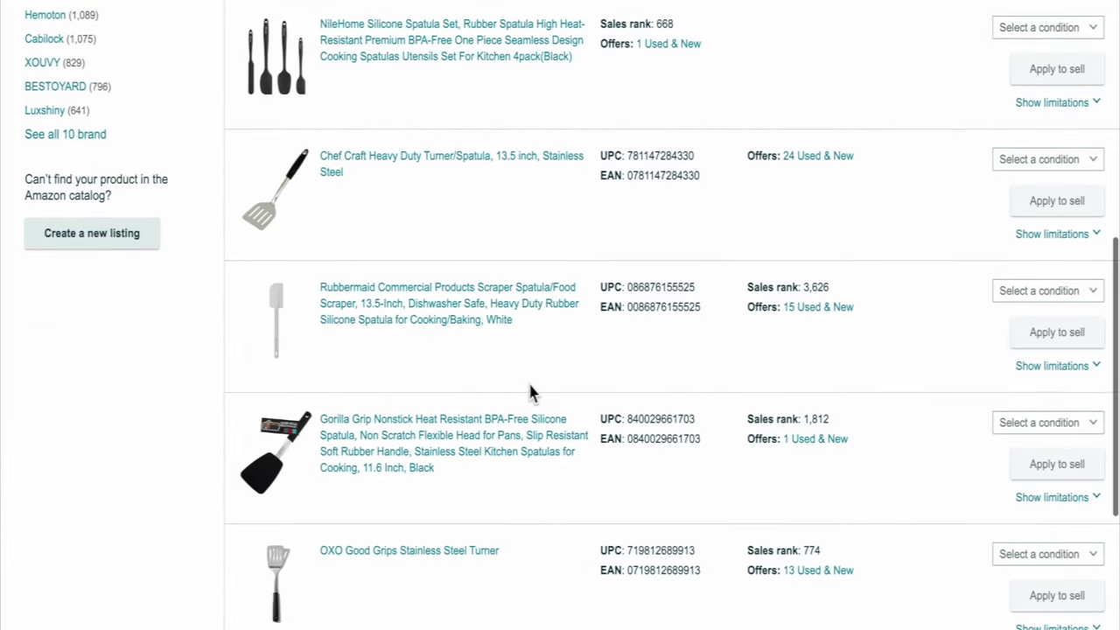
scroll(528, 380, down, 2)
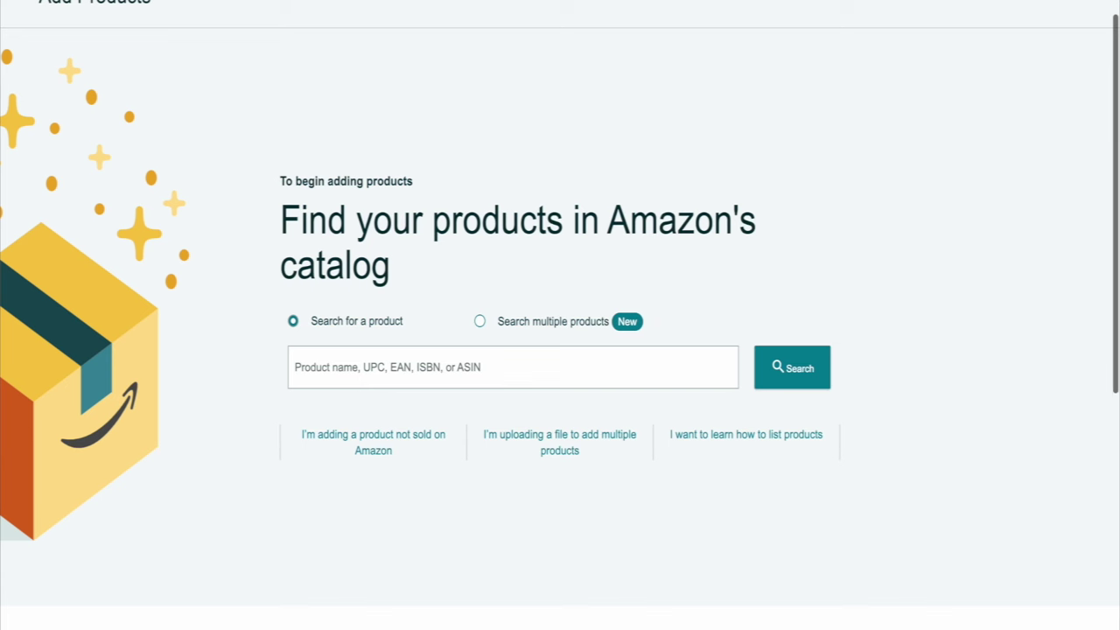
Step: Start a listing for a product not sold on Amazon and begin the Item Name with 'S'
click(382, 461)
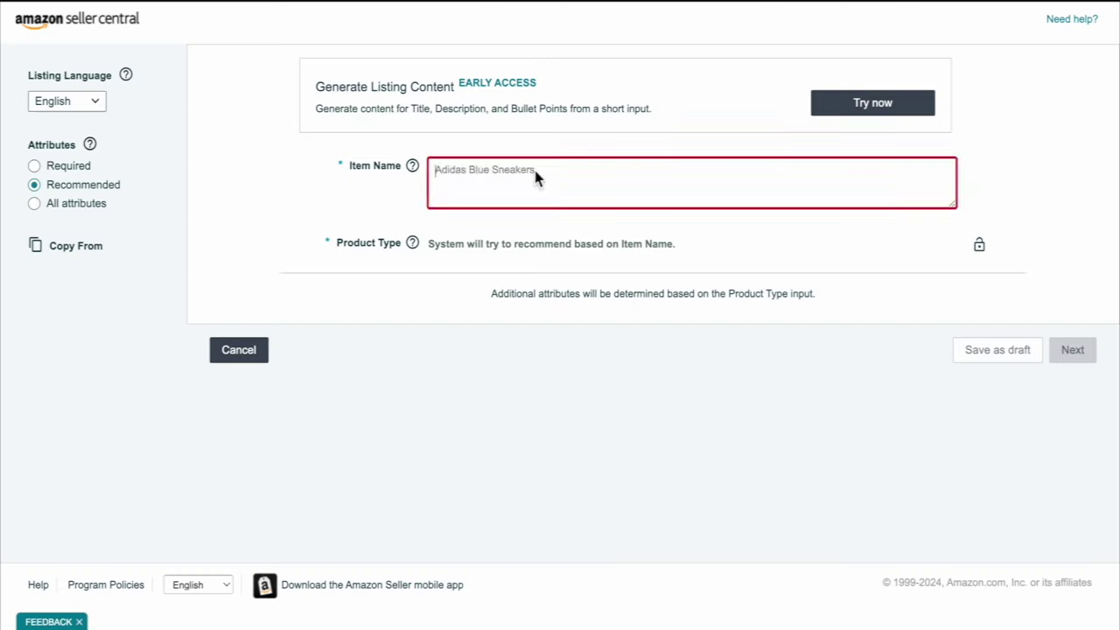
text(Spatula)
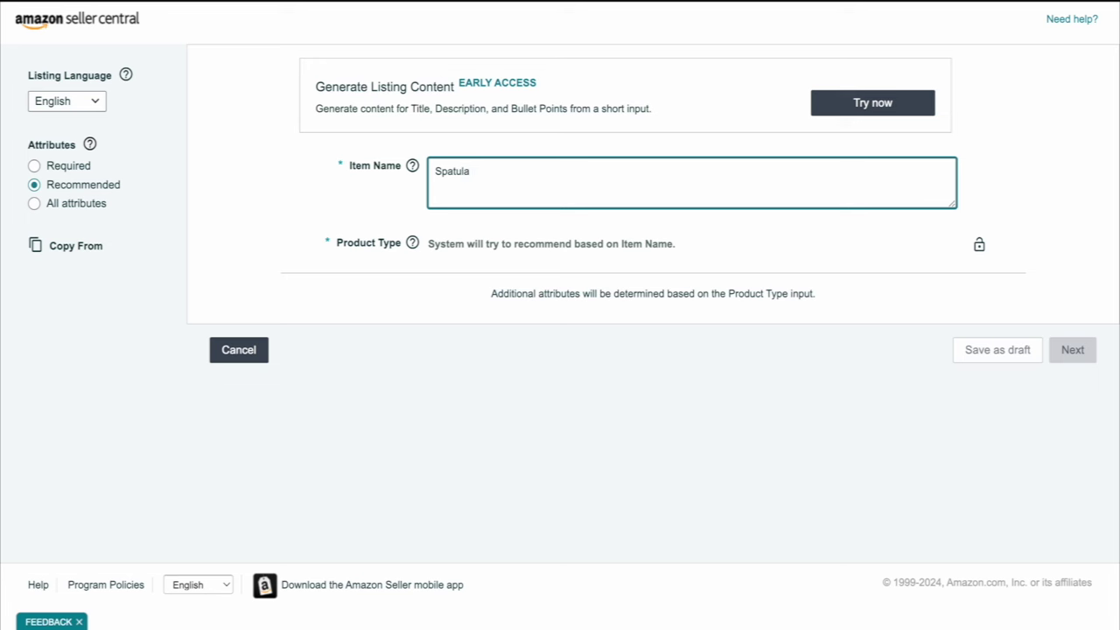
Step: Finish the Item Name 'Spatula' so Food Spatula gets recommended as product type
click(732, 227)
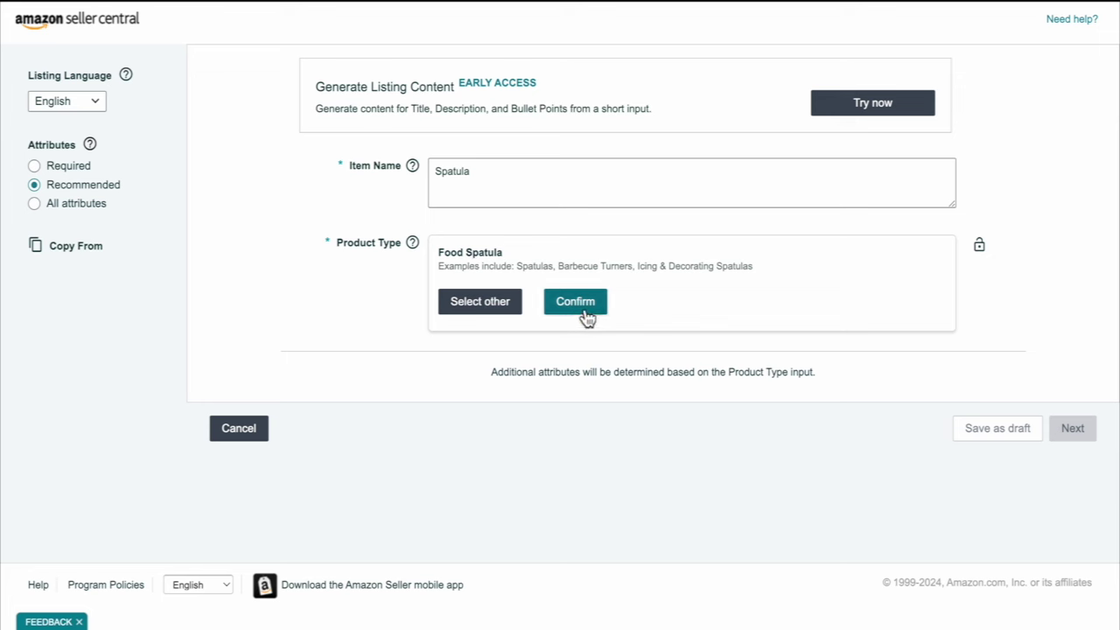
Step: Search product types for 'spatula' and select Food Spatula under Cooking Utensils > Spatulas
click(481, 312)
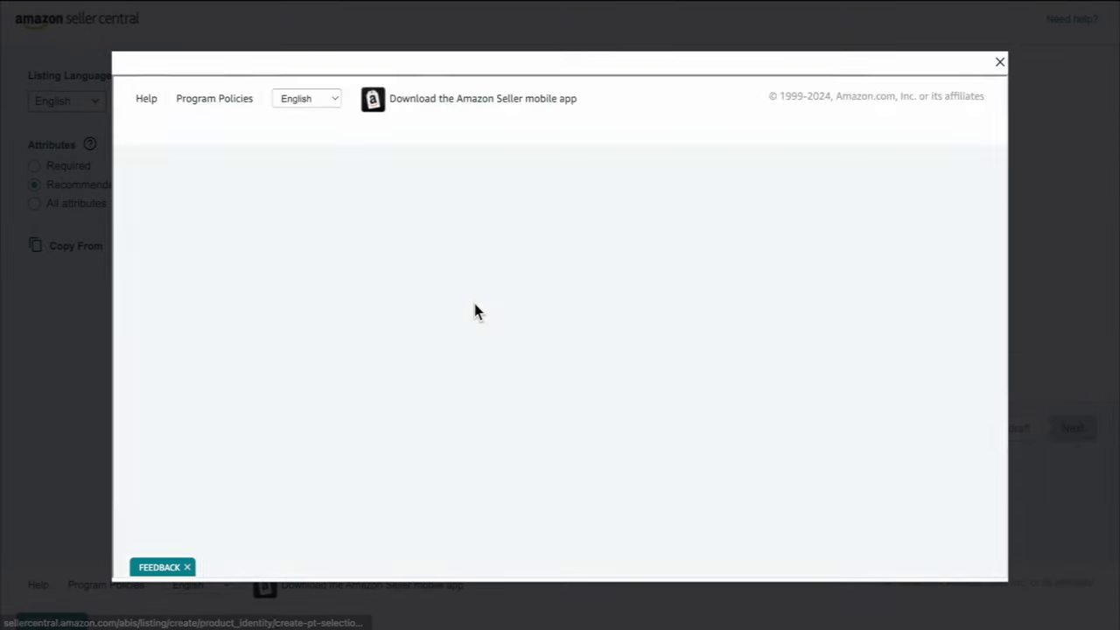
click(463, 288)
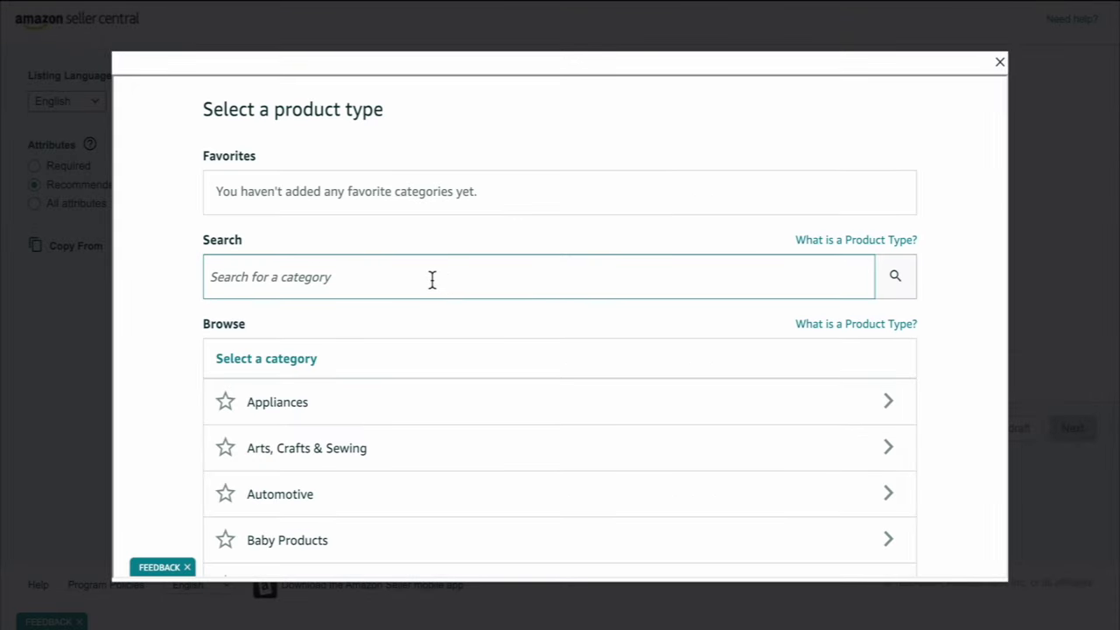
click(432, 279)
text(sp)
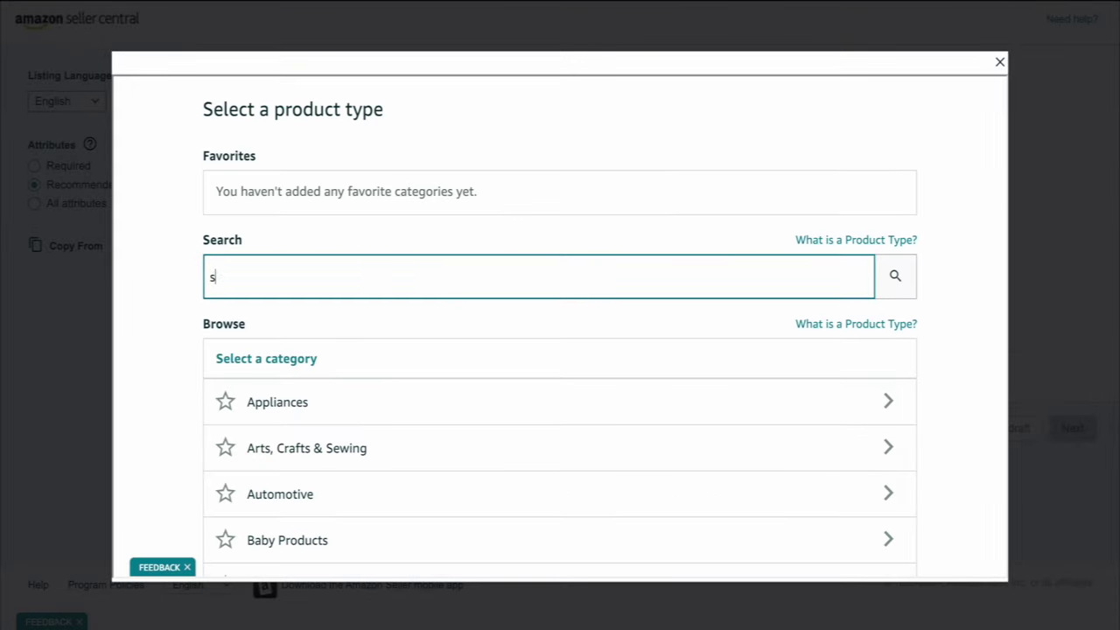
click(520, 330)
click(721, 281)
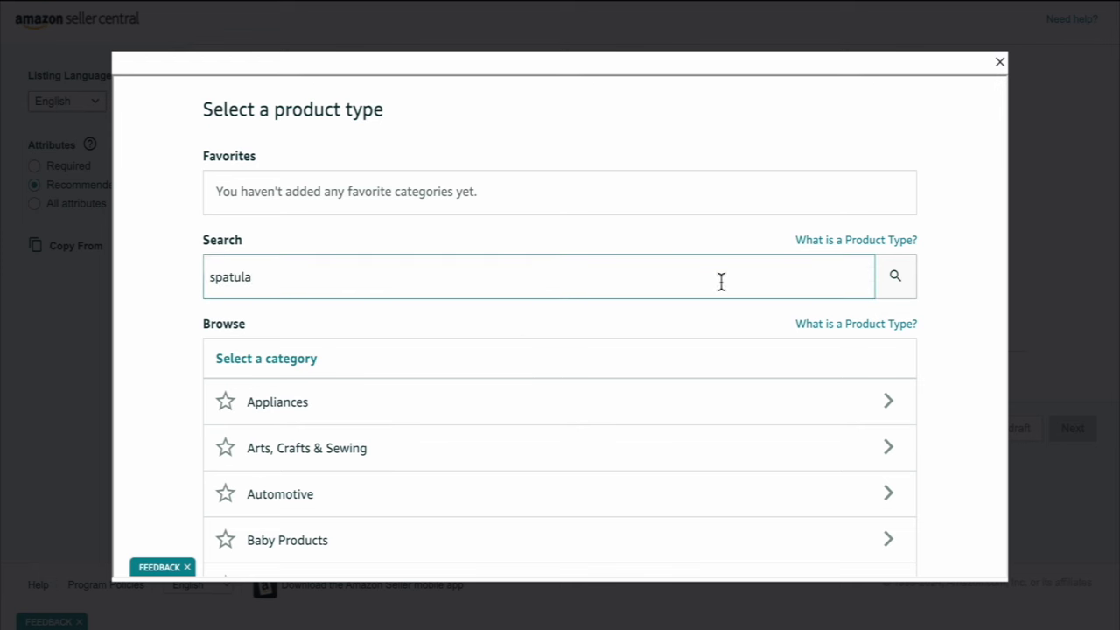
click(895, 278)
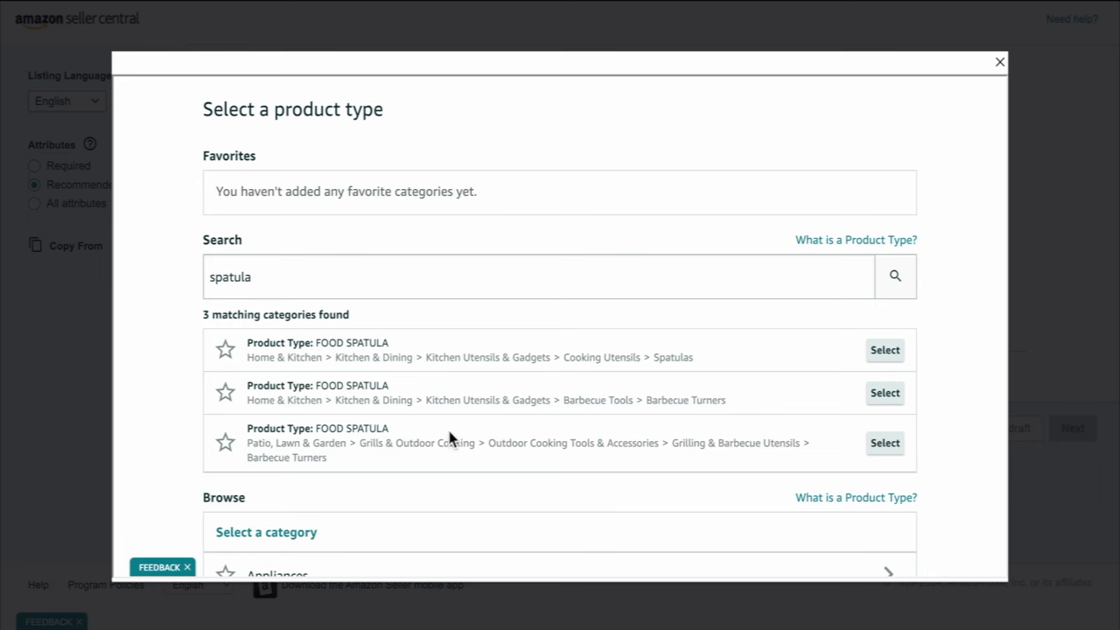
scroll(506, 354, down, 2)
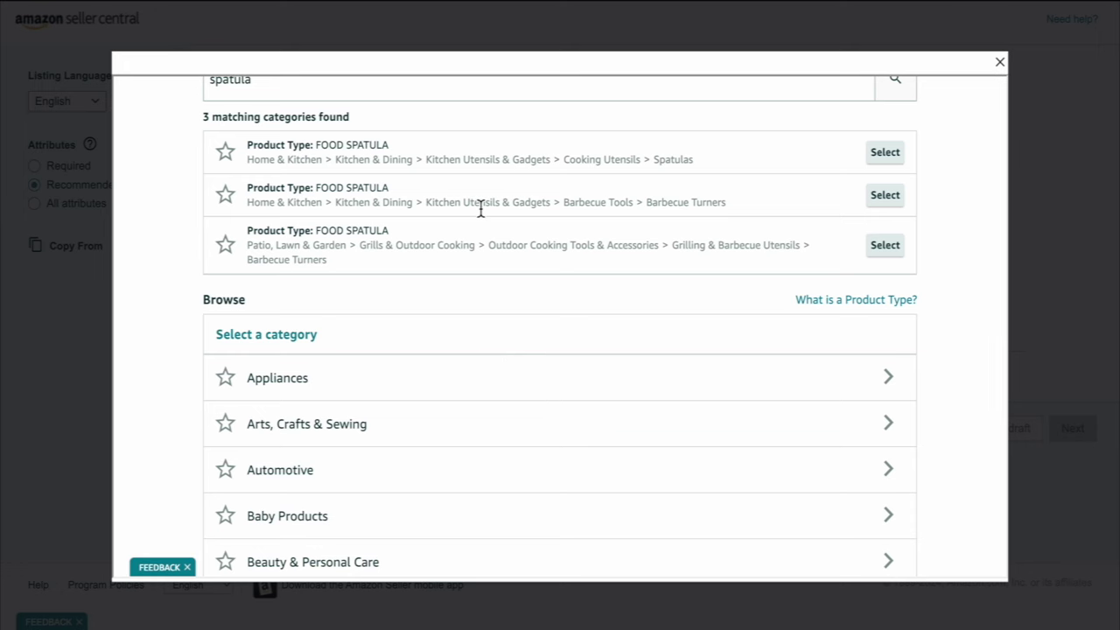
scroll(480, 210, up, 1)
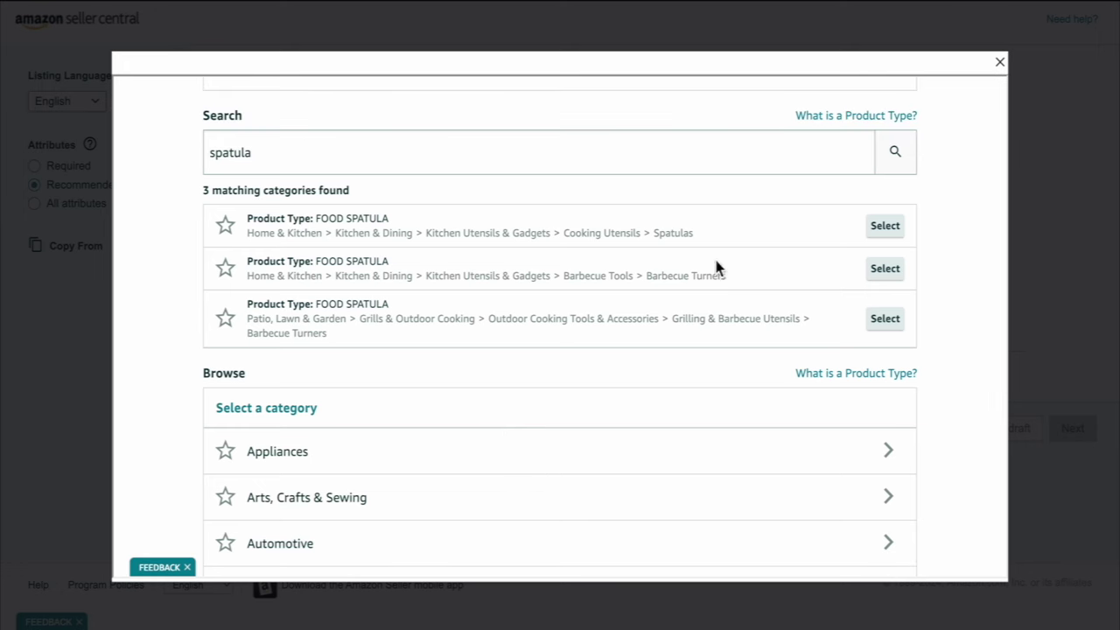
click(885, 226)
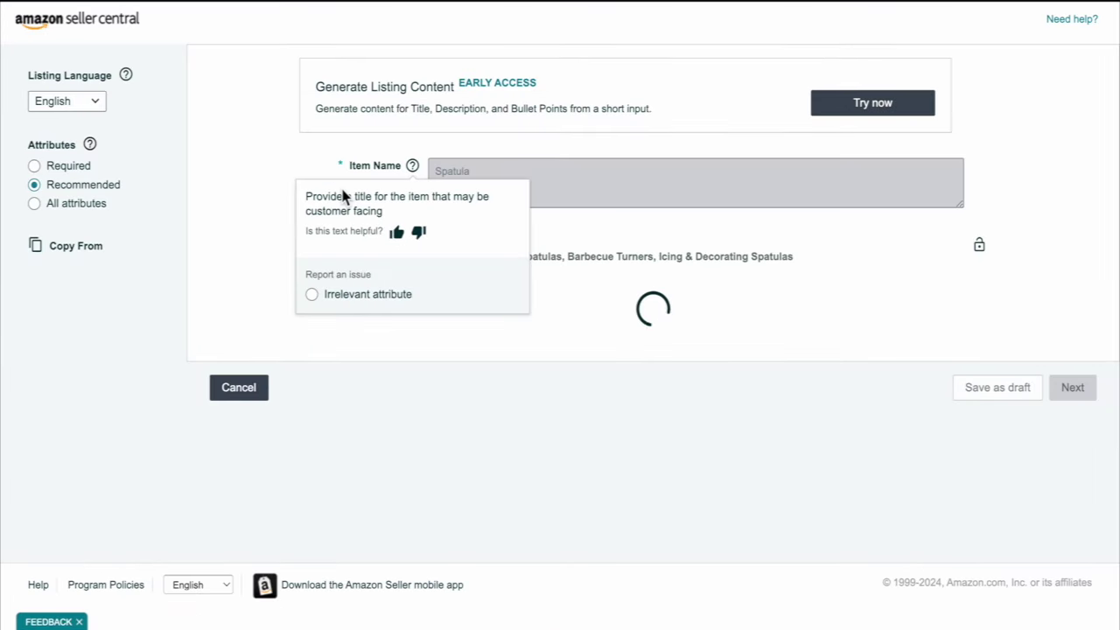
Step: Review the Generic brand and no-variation identity, then tick 'I don't have a Product ID'
mouse_move(410, 179)
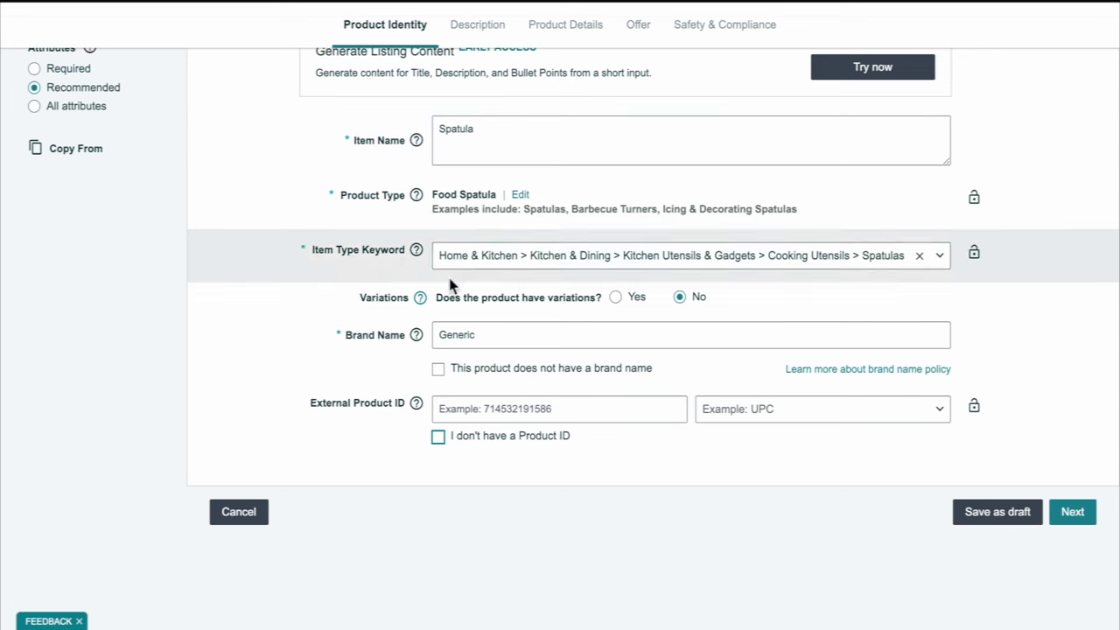
scroll(464, 302, down, 1)
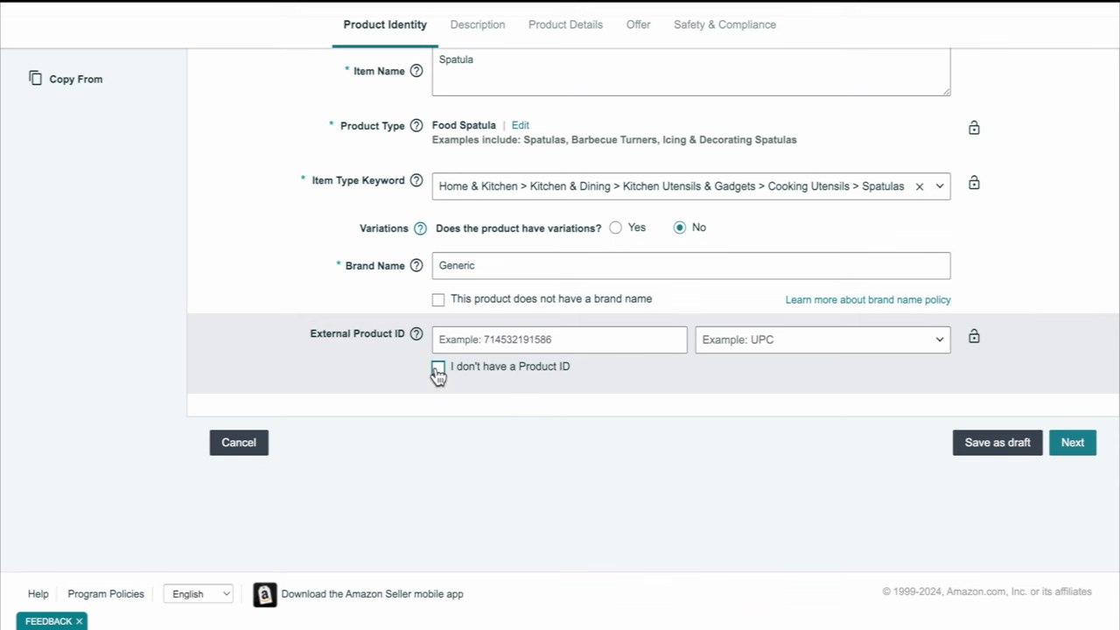
click(438, 368)
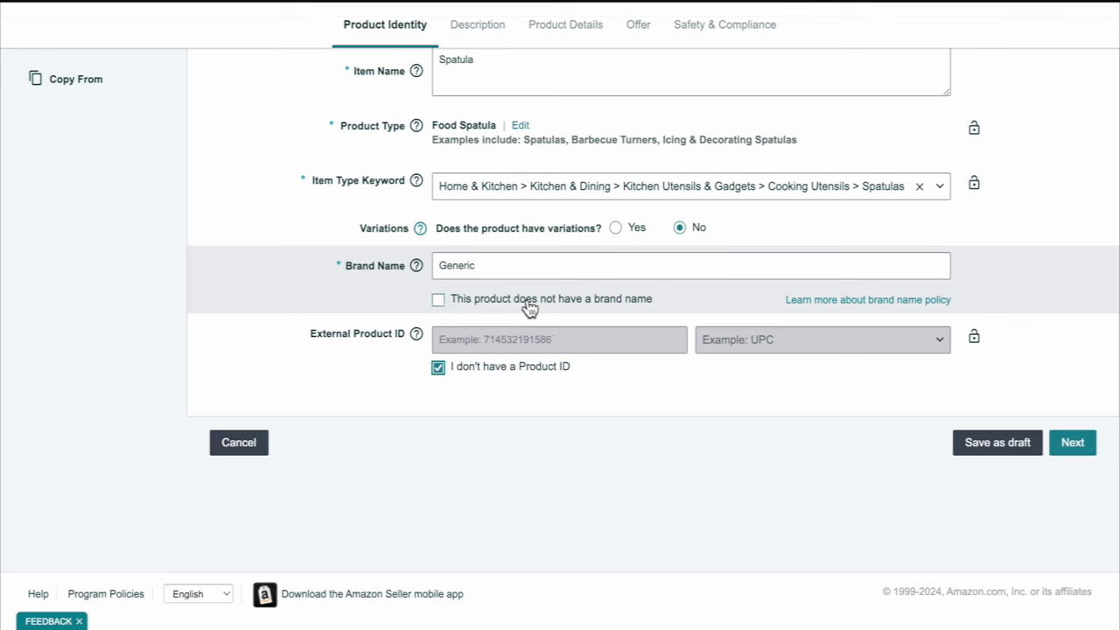
Step: Tick 'This product does not have a brand name' and scroll through the empty Product Details fields
click(438, 300)
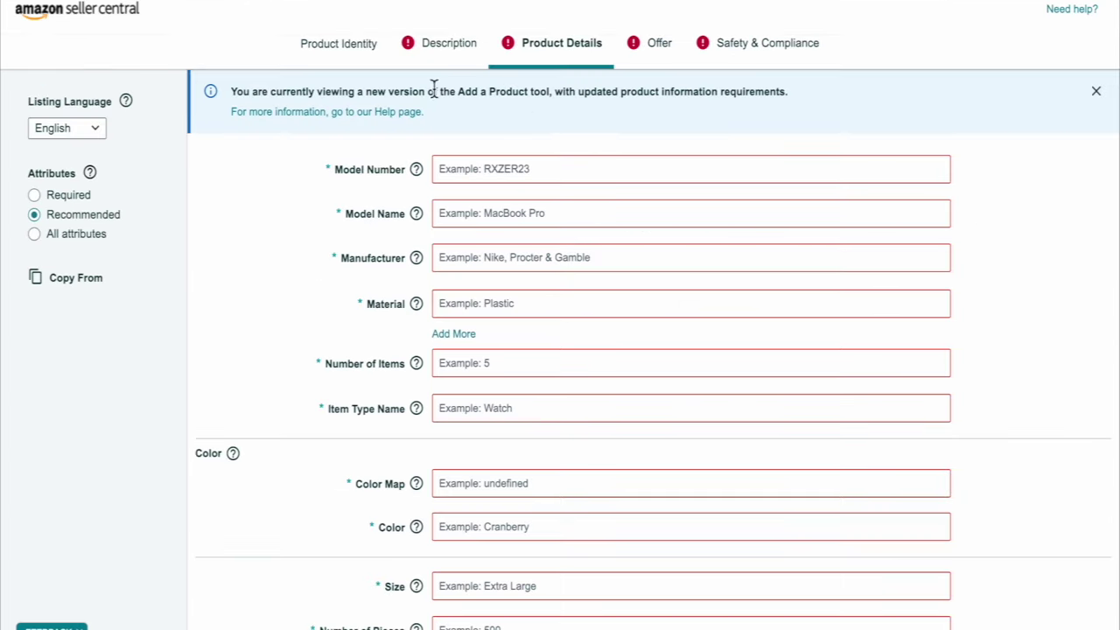
mouse_move(478, 263)
scroll(514, 354, down, 4)
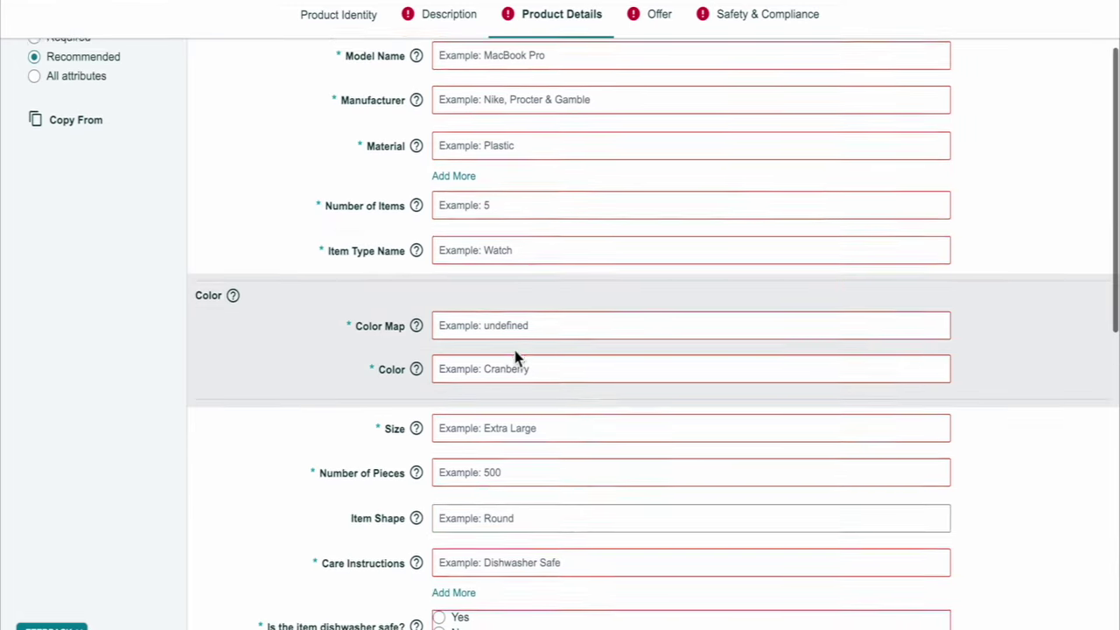
scroll(515, 357, down, 3)
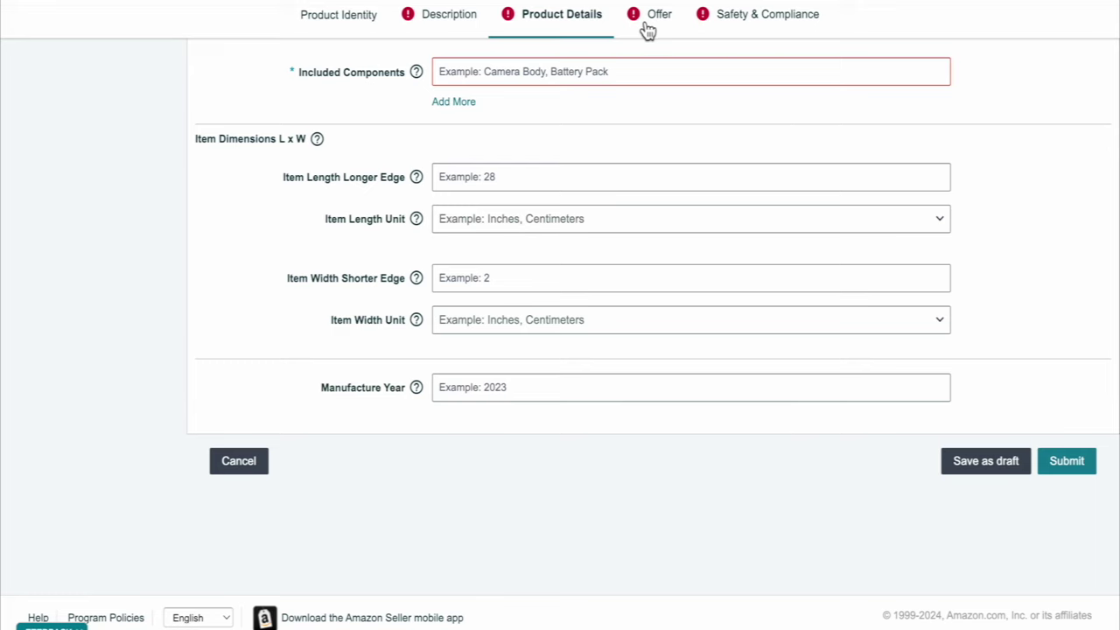
Step: Switch to the Offer tab and scroll through quantity, price, condition and fulfillment fields
click(661, 20)
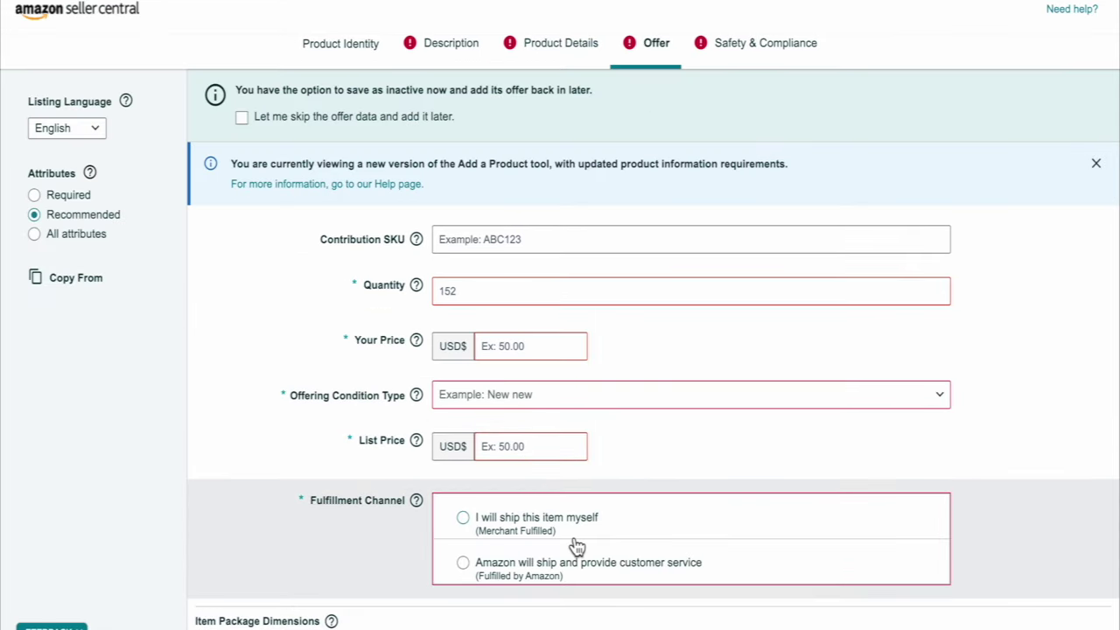
scroll(775, 375, down, 3)
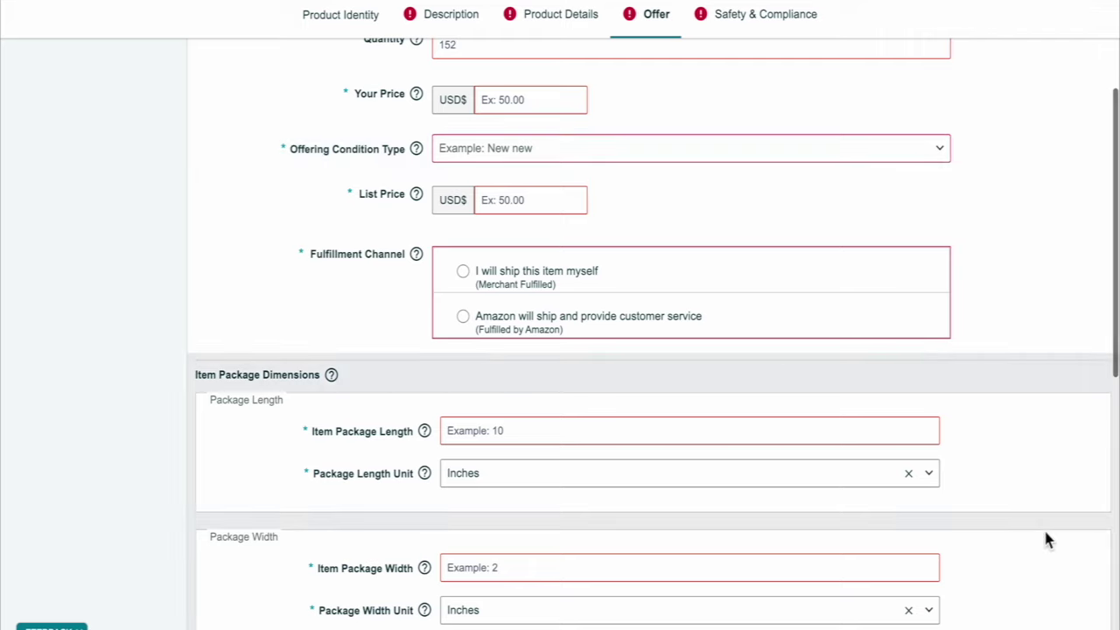
scroll(1048, 538, down, 10)
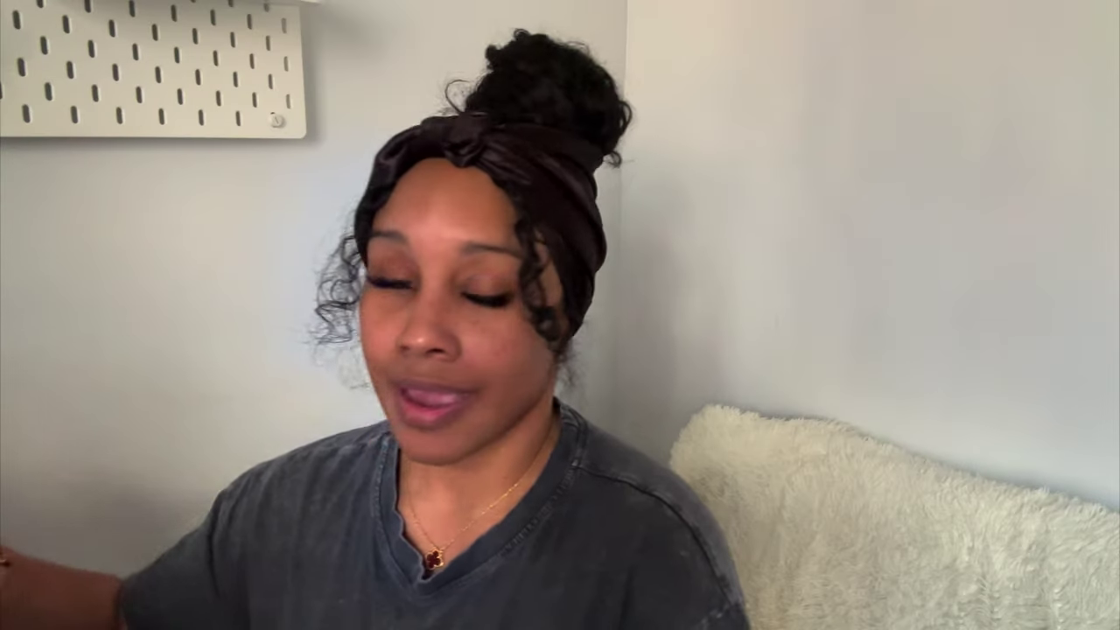